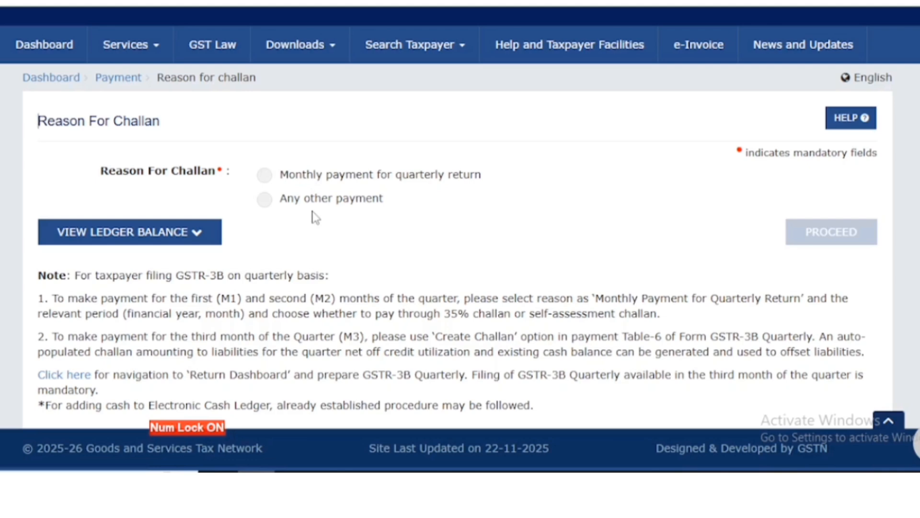
Step: Try the monthly payment for quarterly return reason with the self-assessment and 35 % challan types
left_click(264, 200)
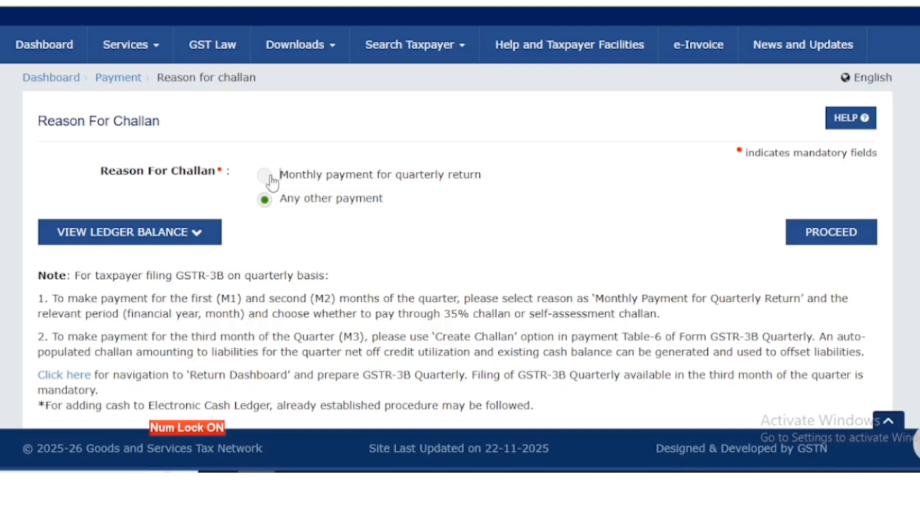
left_click(271, 178)
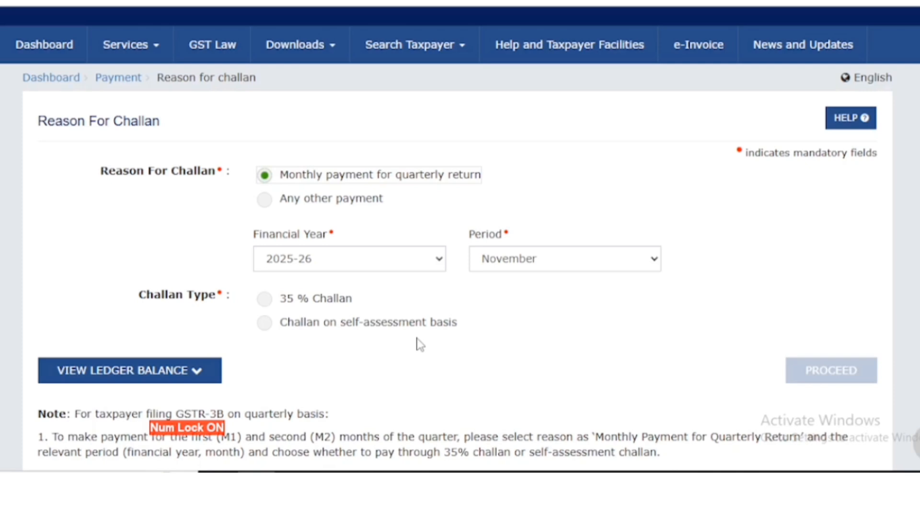
left_click(270, 326)
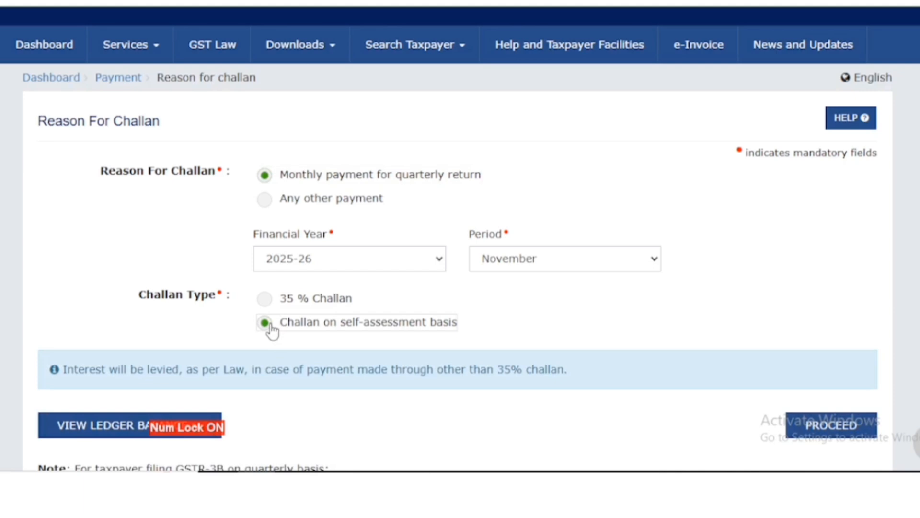
left_click(266, 301)
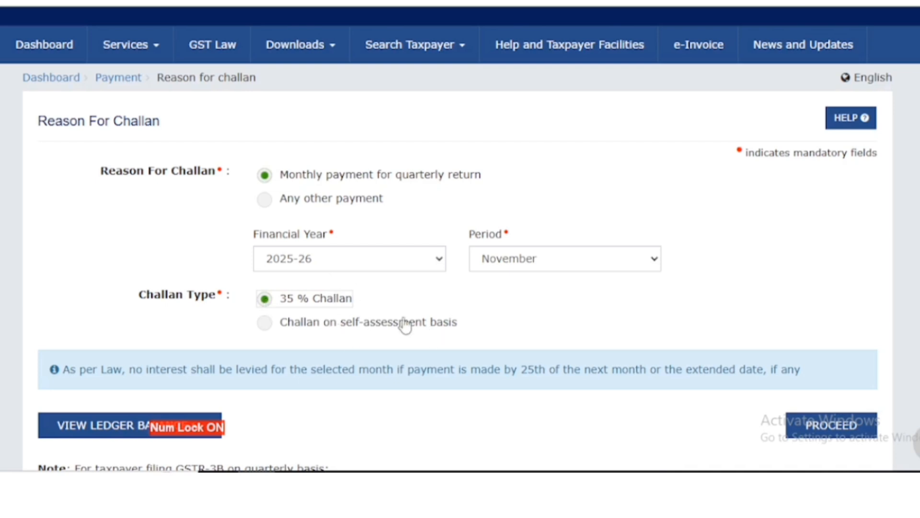
Step: Set the reason for the challan to Any other payment and proceed to the challan form
left_click(265, 199)
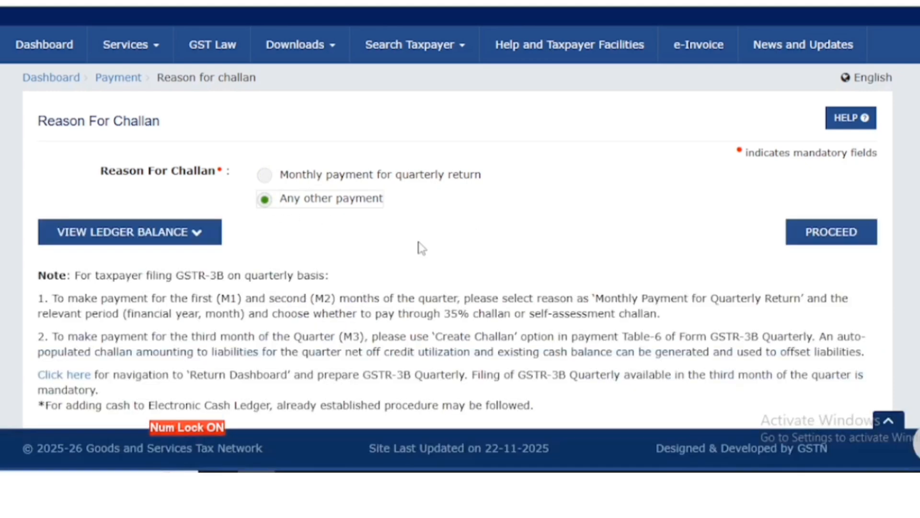
left_click(860, 237)
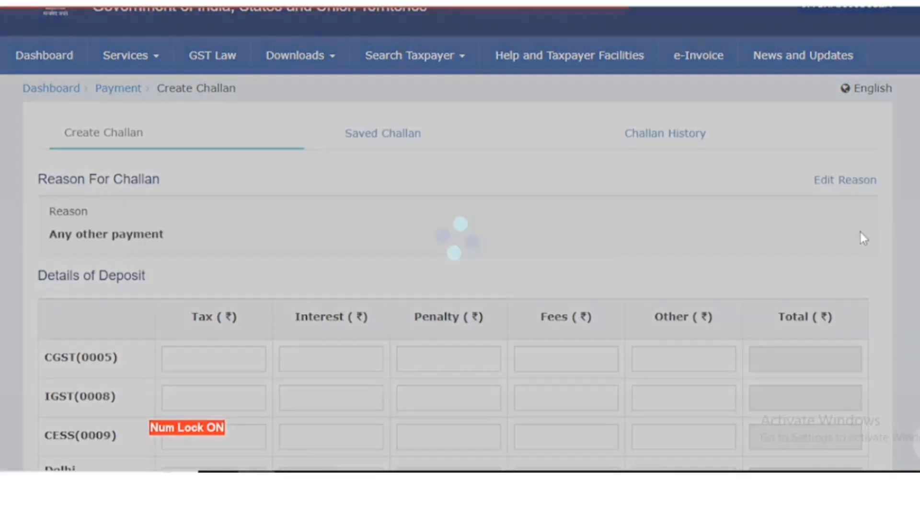
Step: Enter a tax amount of 1000 for both CGST(0005) and Delhi SGST(0006) in the deposit details
scroll(335, 192, "down", 5)
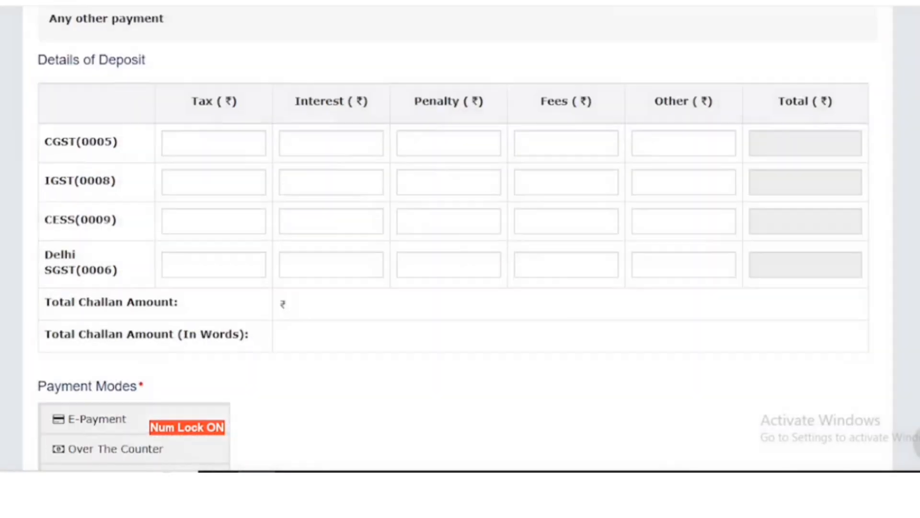
left_click(244, 120)
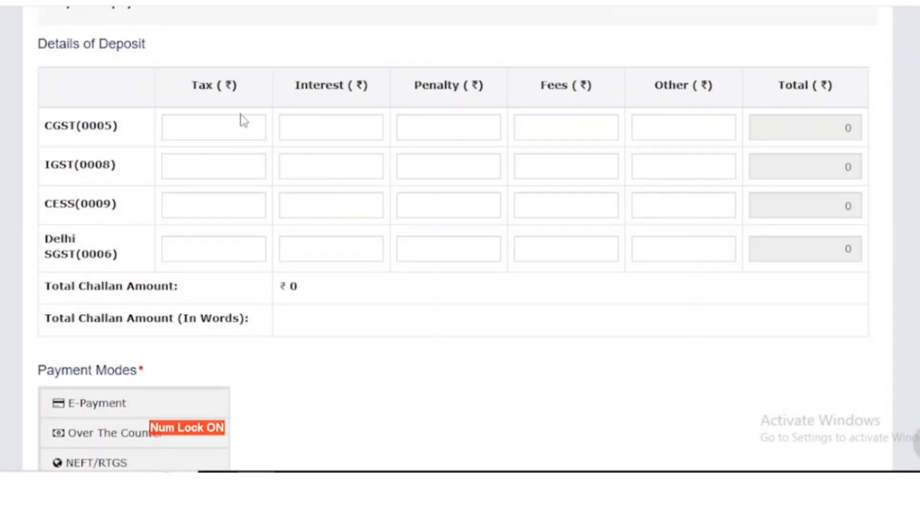
type("1000")
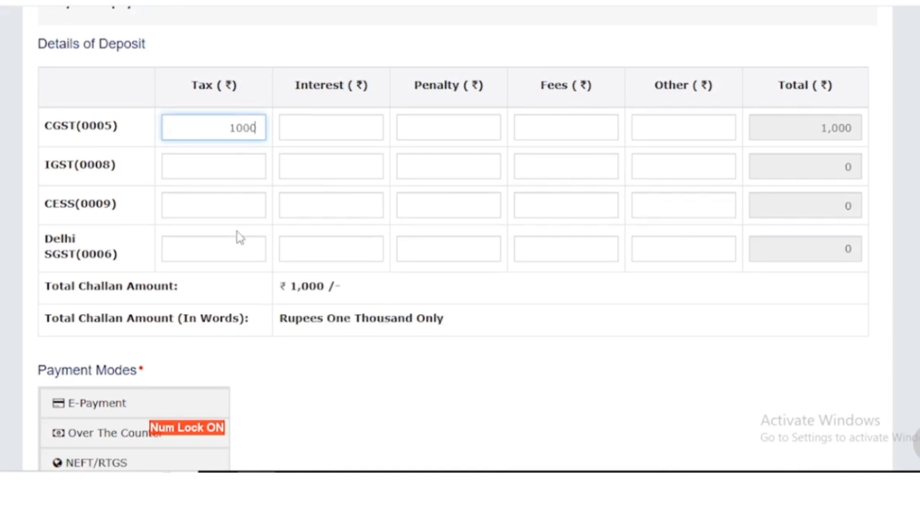
left_click(234, 260)
type("10")
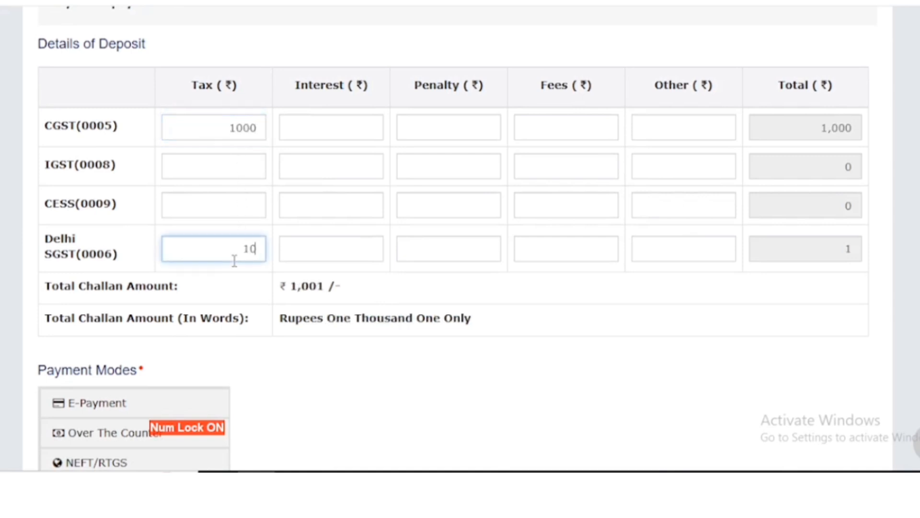
type("00")
left_click(411, 409)
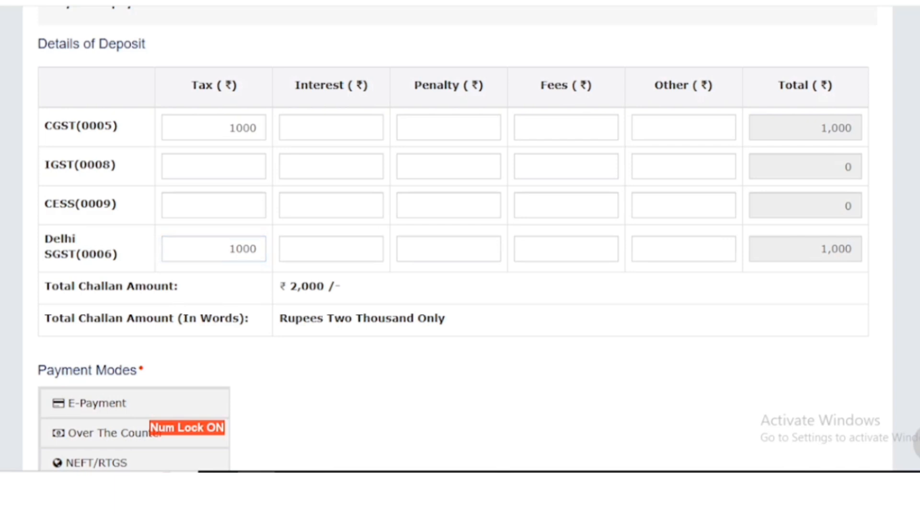
Step: Try the E-Payment and NEFT/RTGS payment modes and look at the remitting bank choices
scroll(581, 283, "down", 2)
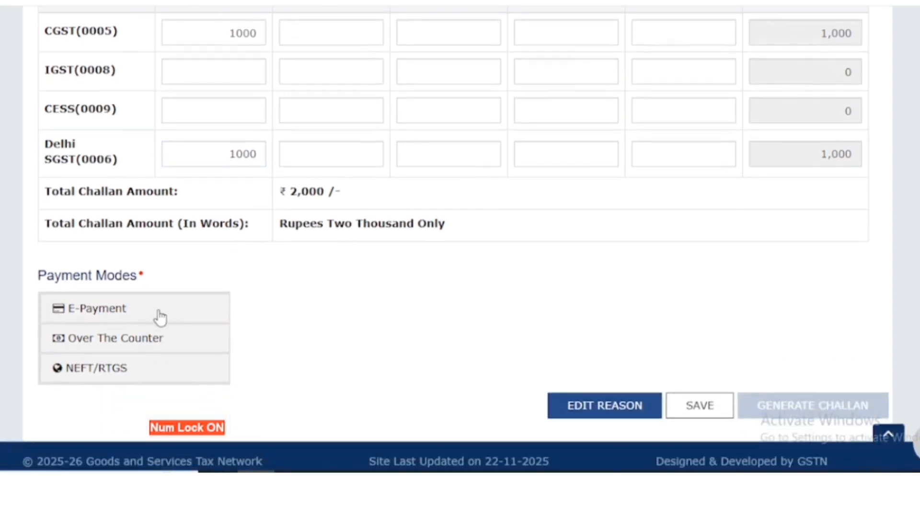
left_click(143, 326)
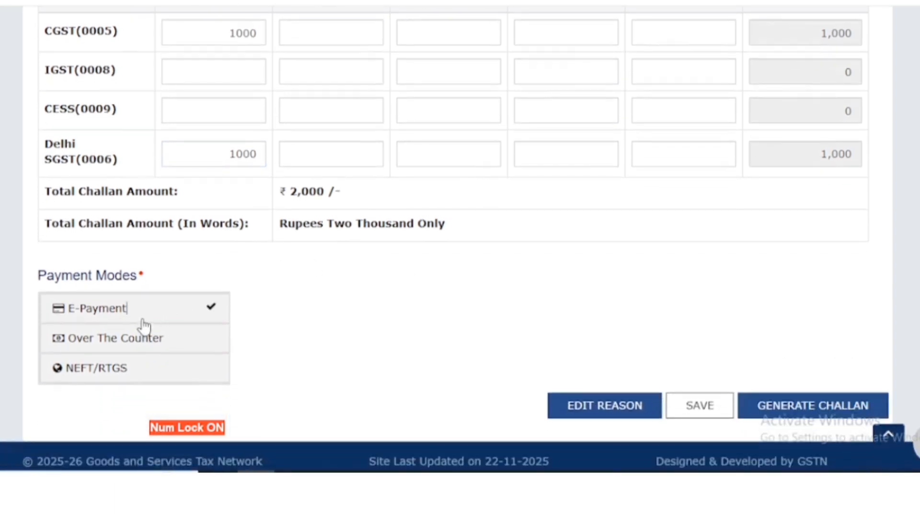
left_click(142, 382)
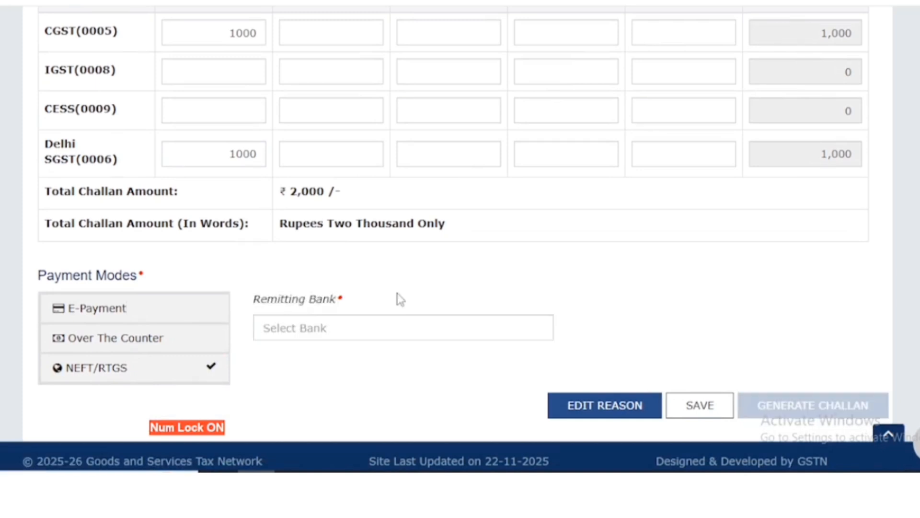
left_click(393, 337)
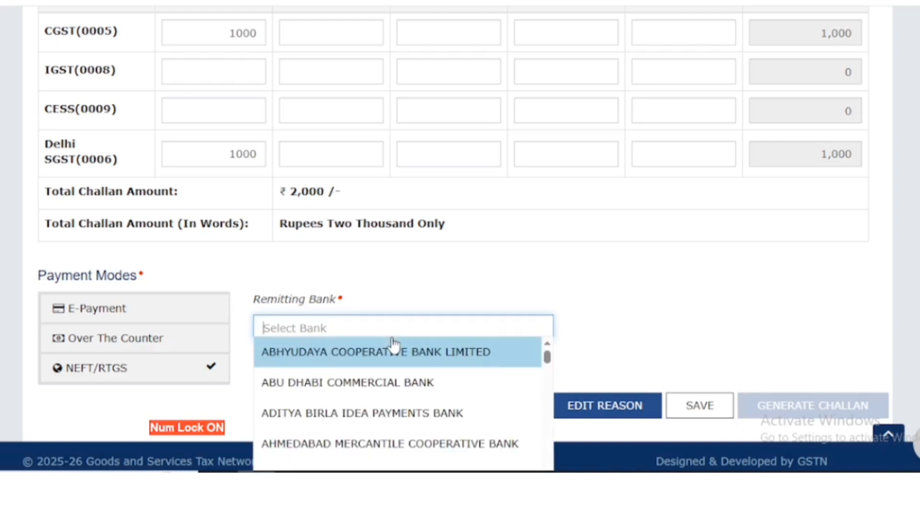
left_click(683, 278)
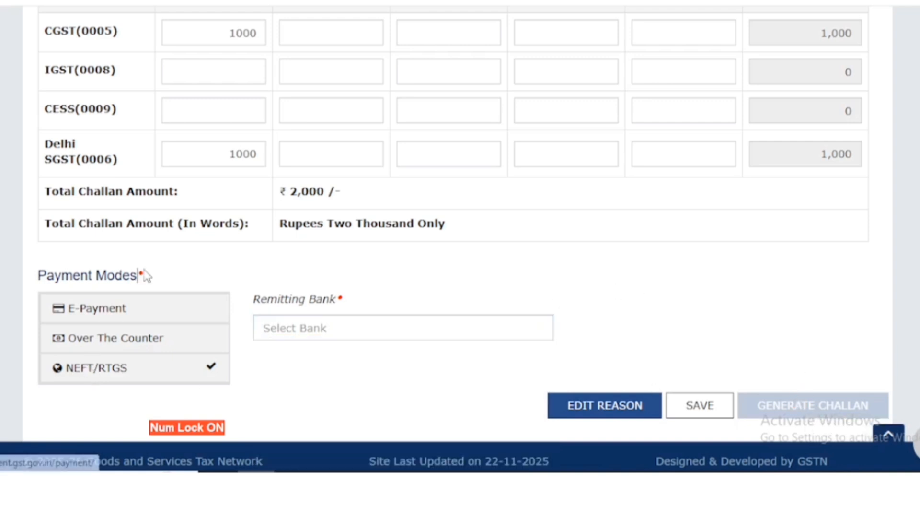
Step: Choose E-Payment as the payment mode and generate the challan
left_click(138, 307)
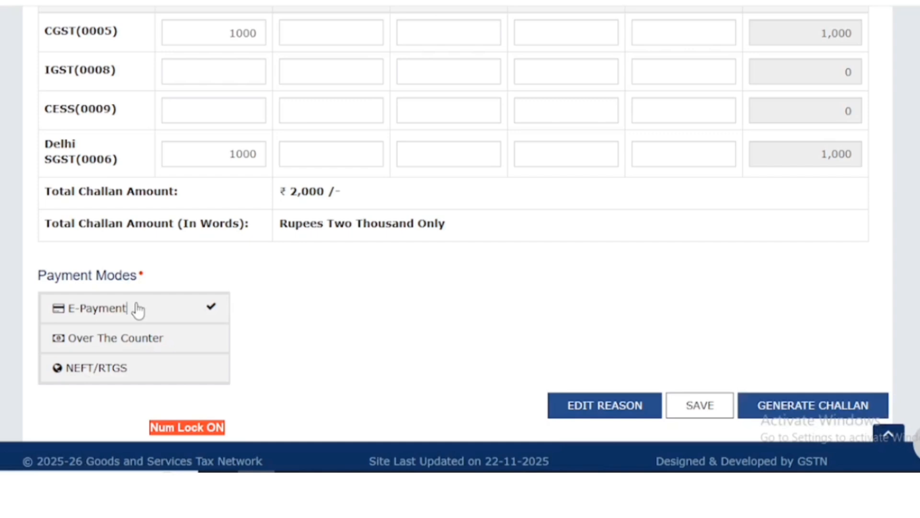
left_click(835, 408)
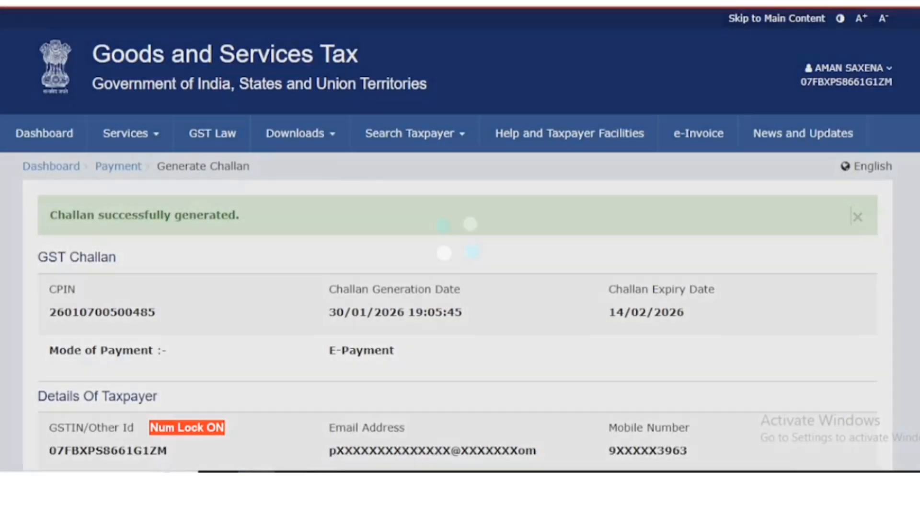
Step: Look through the banks offered for the Preferred Banks, Net Banking and Credit/Debit Card modes of the generated challan
scroll(836, 410, "down", 6)
scroll(460, 240, "down", 2)
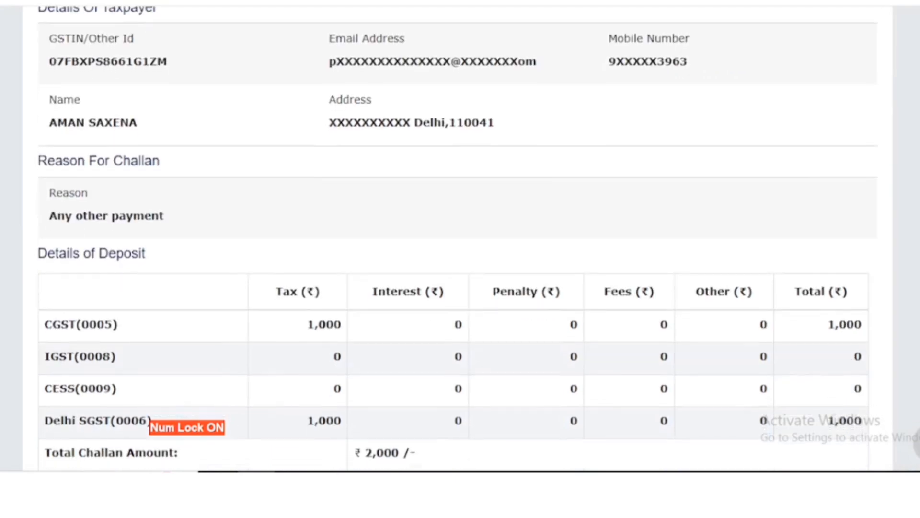
scroll(458, 151, "down", 7)
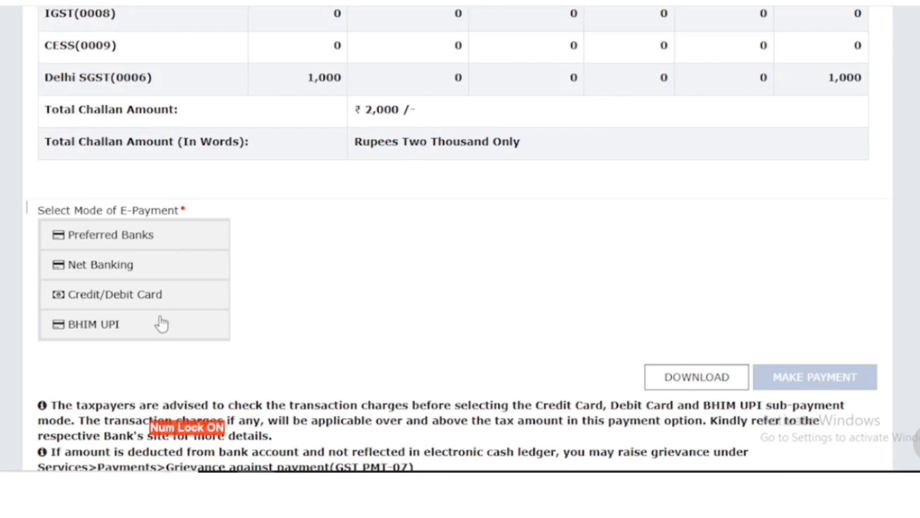
left_click(170, 246)
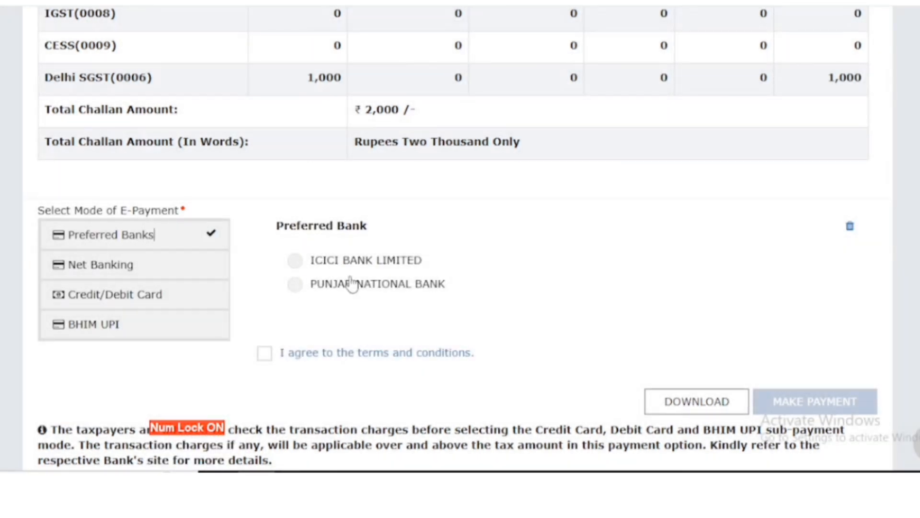
left_click(188, 274)
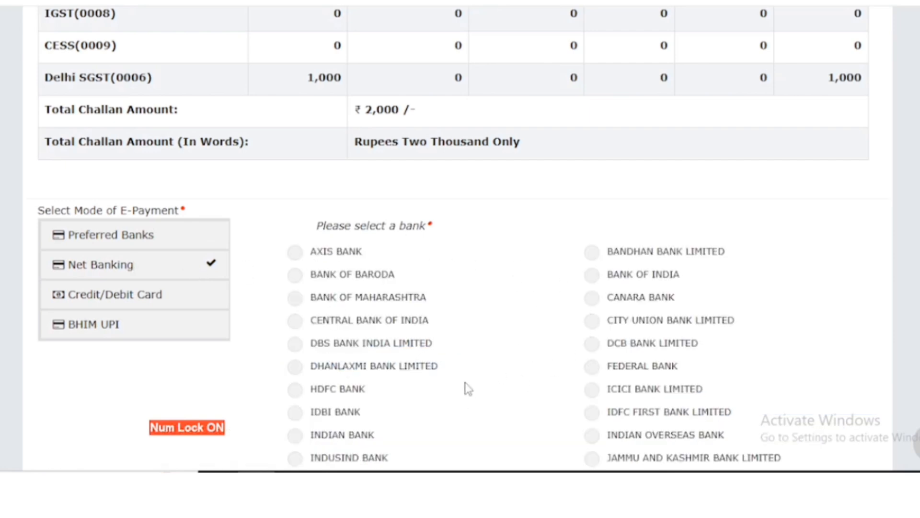
left_click(142, 292)
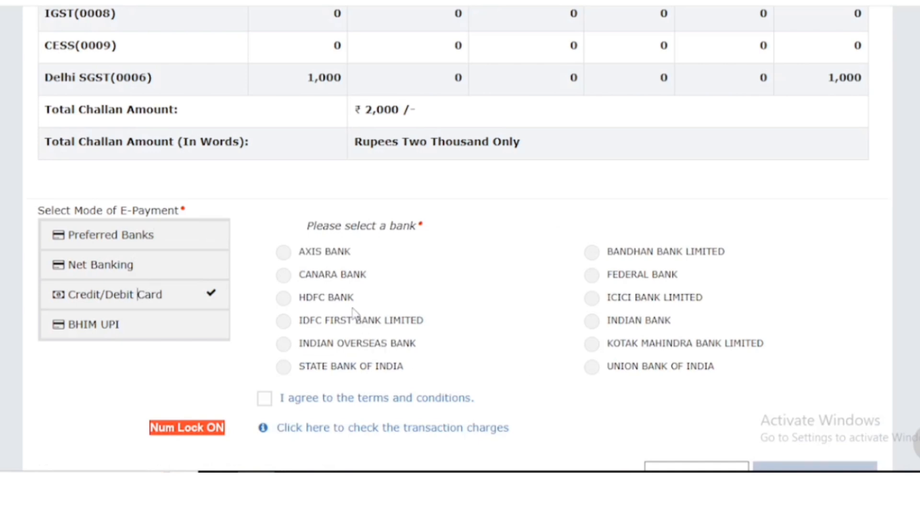
Step: Choose BHIM UPI through ICICI Bank Limited, agree to the terms and conditions, and start the challan payment
left_click(158, 335)
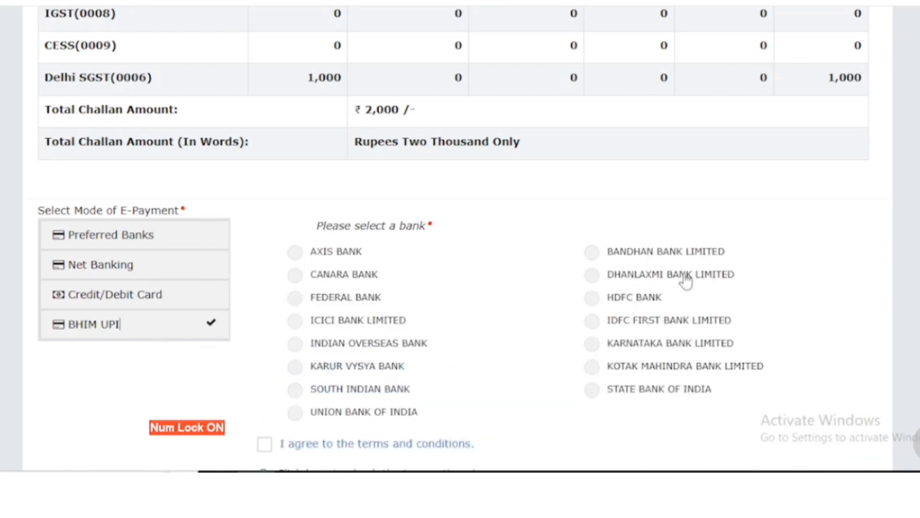
scroll(458, 240, "down", 2)
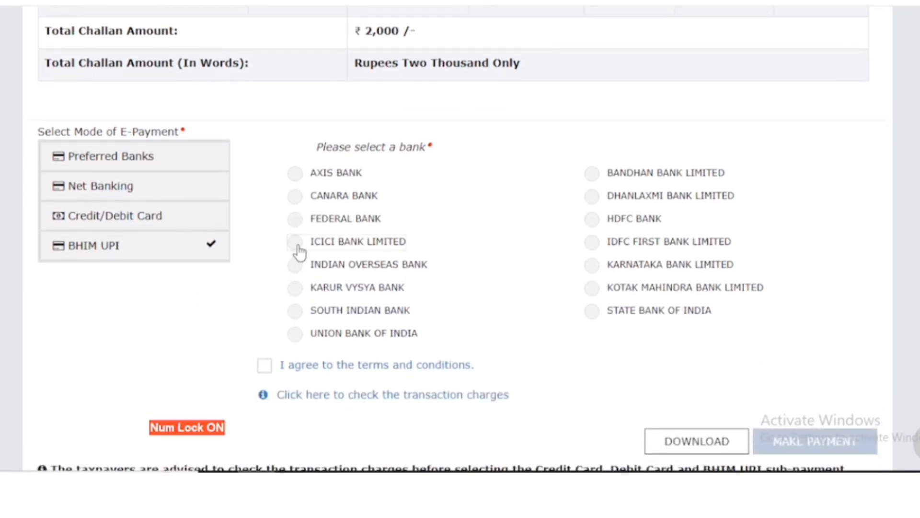
left_click(295, 242)
left_click(265, 366)
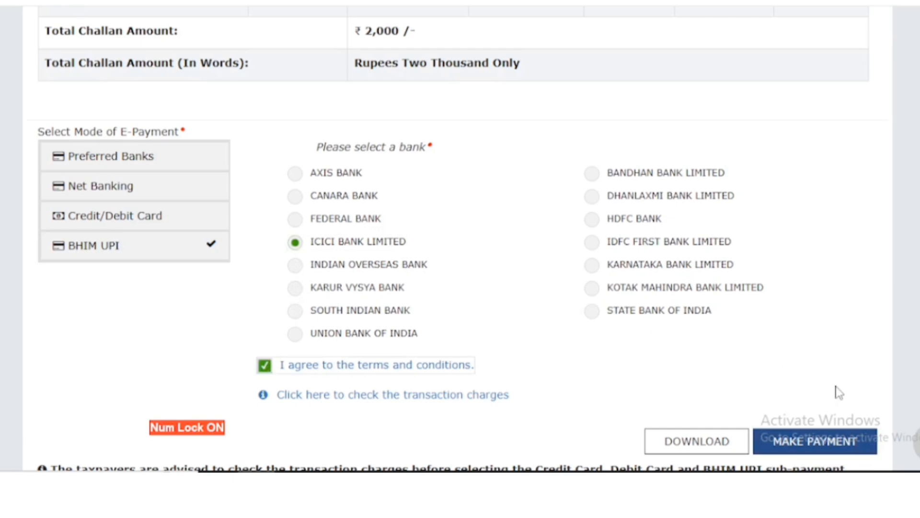
left_click(829, 442)
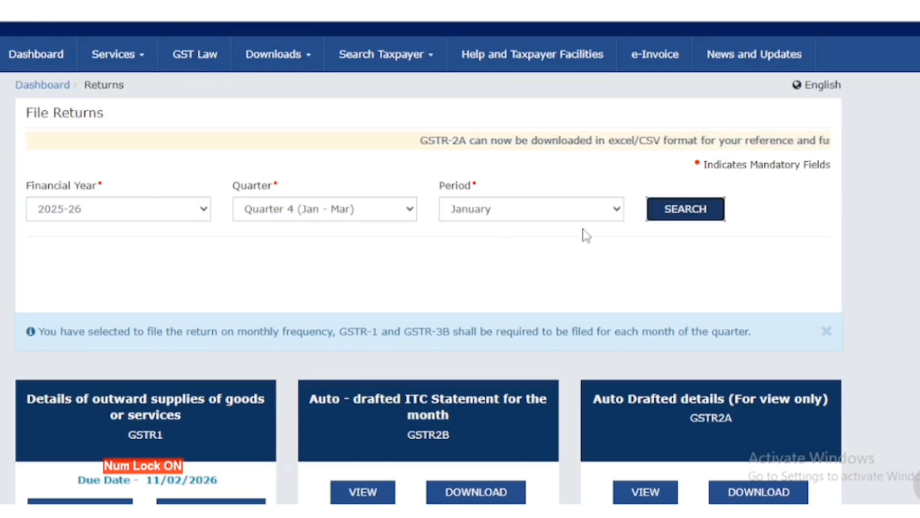
Step: Review the return forms offered for January of financial year 2025-26
scroll(460, 263, "down", 3)
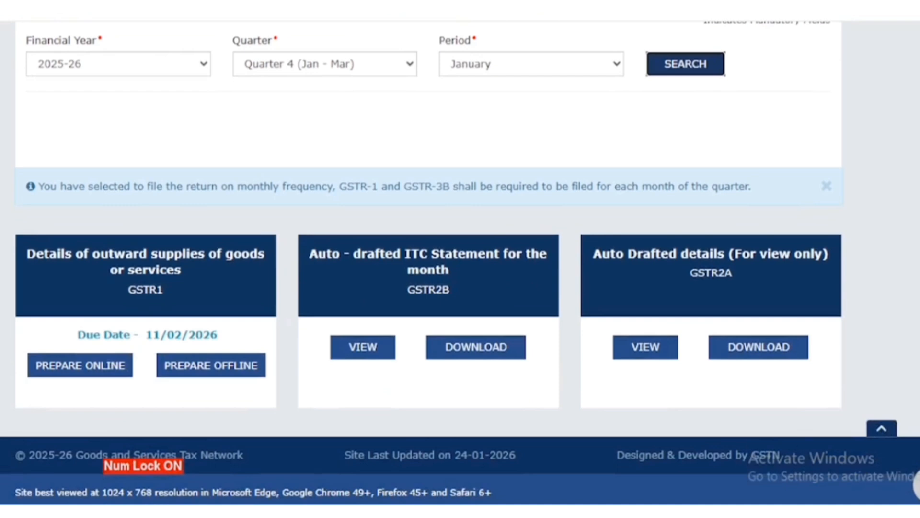